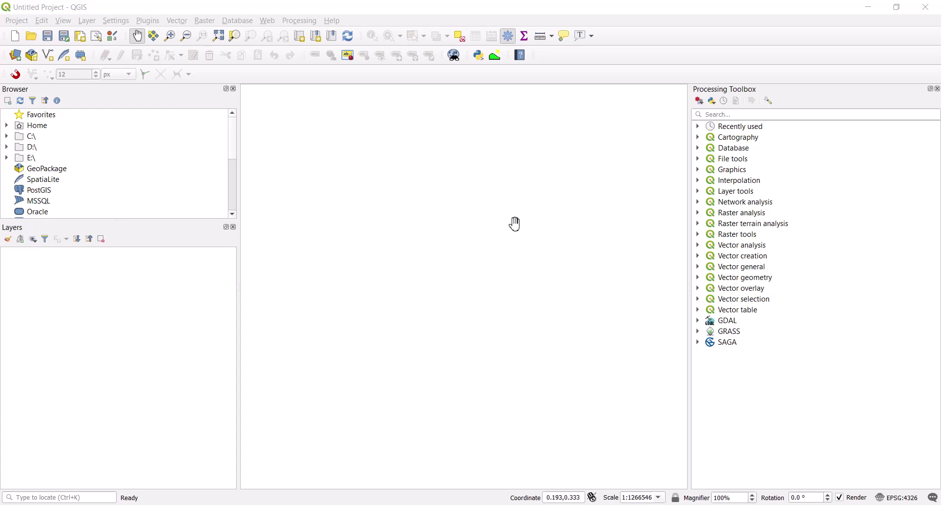
- View the open-pit mine photo in Windows Photos, then bring the Grasberg folder window forward
left_click(752, 504)
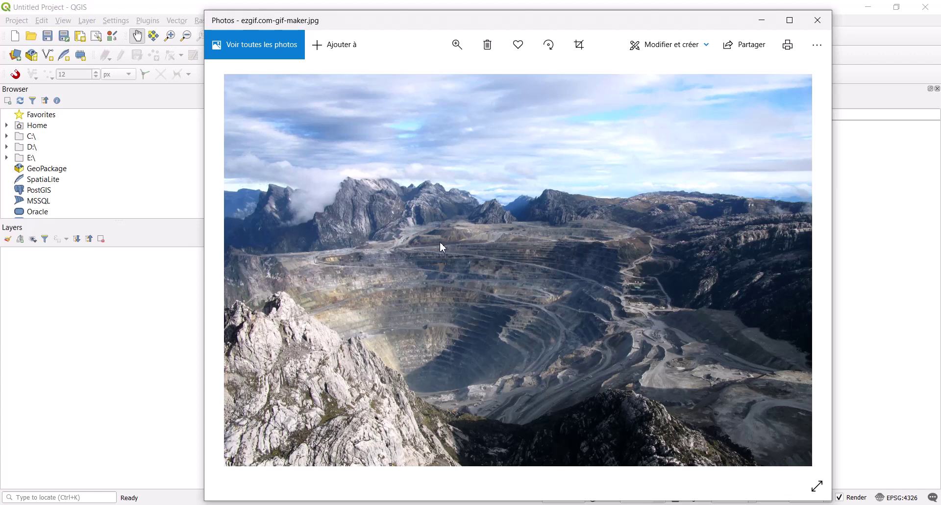
right_click(434, 261)
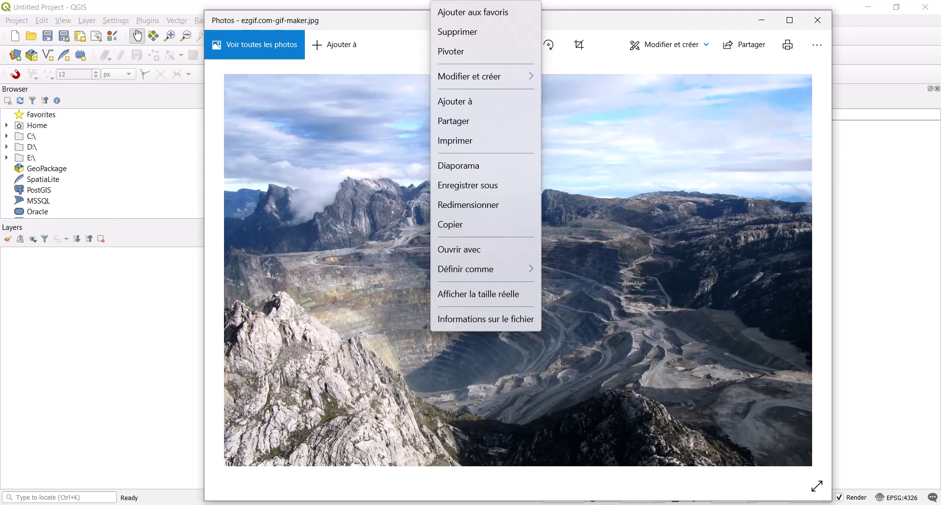
mouse_move(313, 497)
left_click(370, 461)
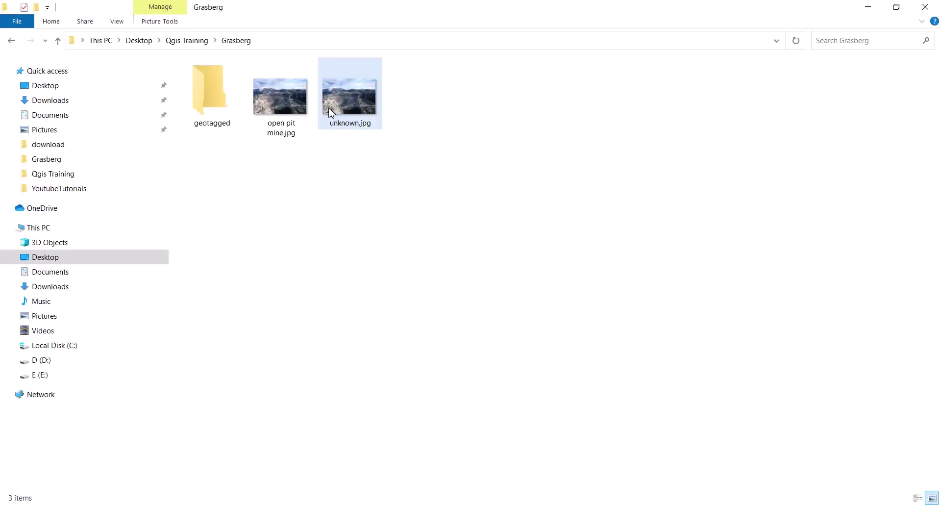
right_click(343, 103)
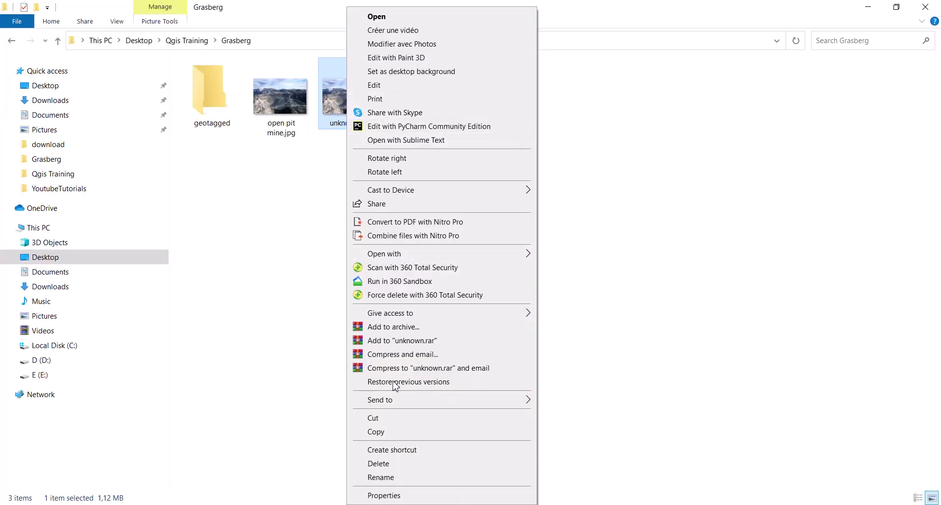
left_click(395, 495)
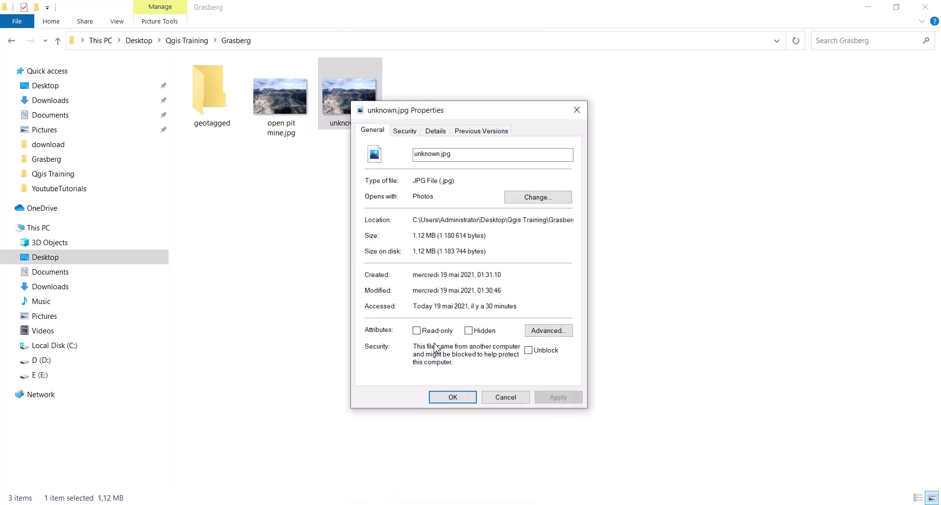
left_click(436, 129)
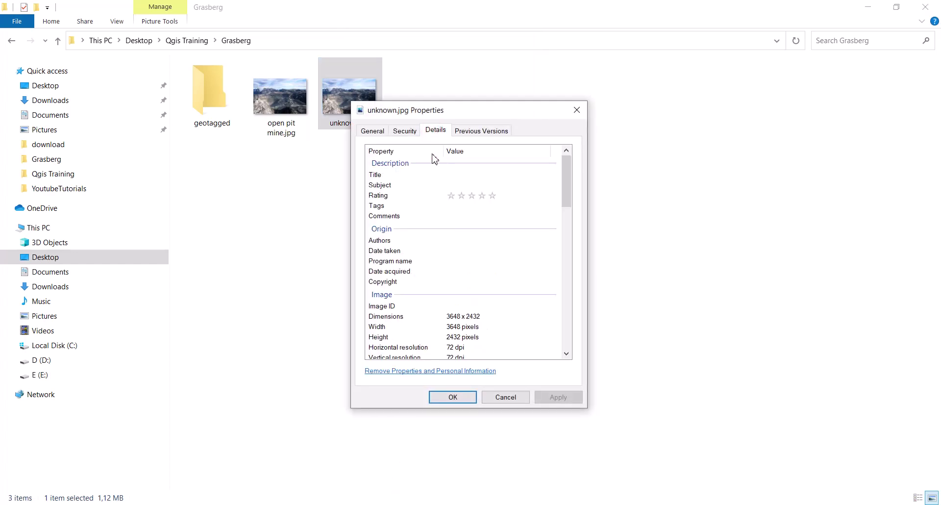
scroll(431, 226, "down", 20)
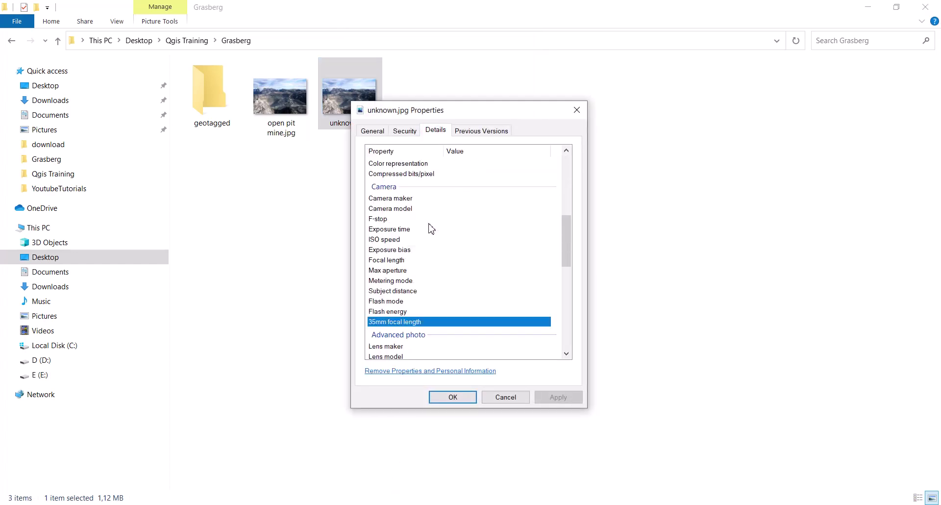
scroll(430, 227, "down", 2)
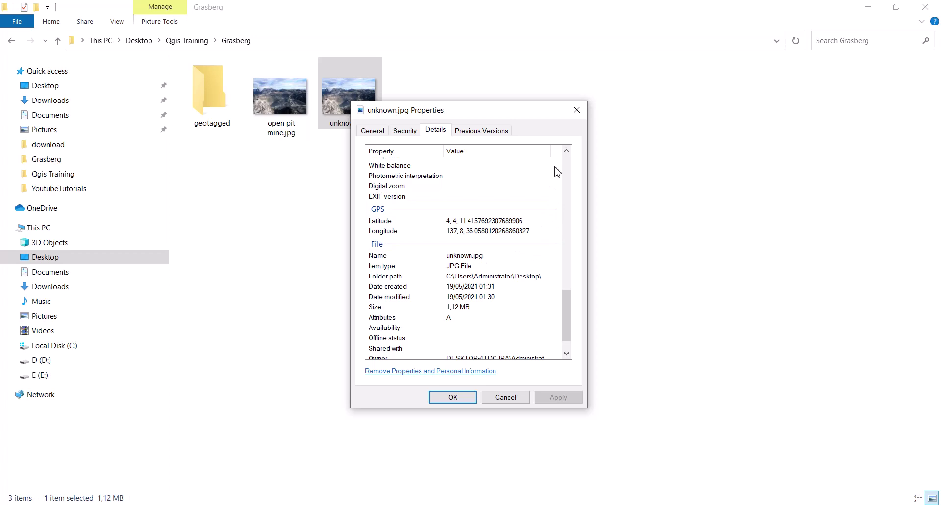
left_click(576, 110)
left_click(517, 199)
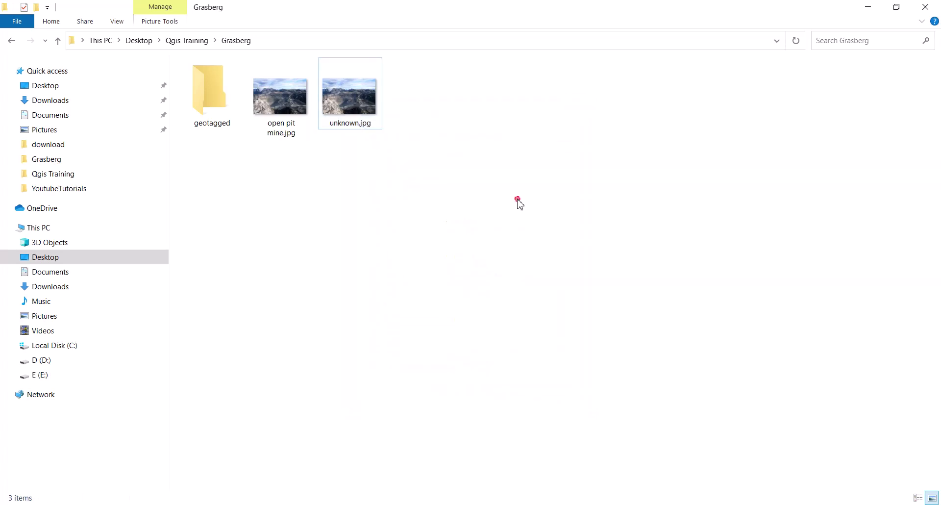
- Close the mine photo viewer and install the ImportPhotos plugin through the QGIS plugin manager
left_click(868, 7)
left_click(817, 21)
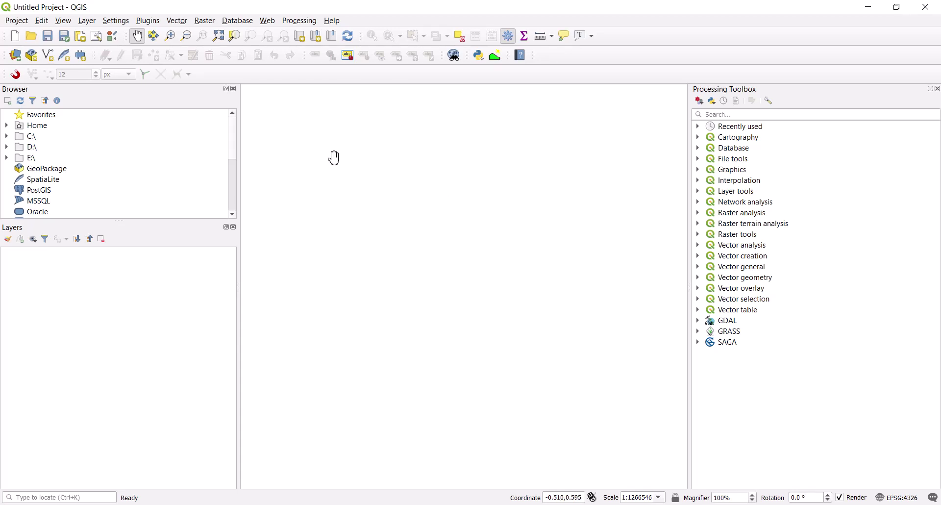
left_click(153, 23)
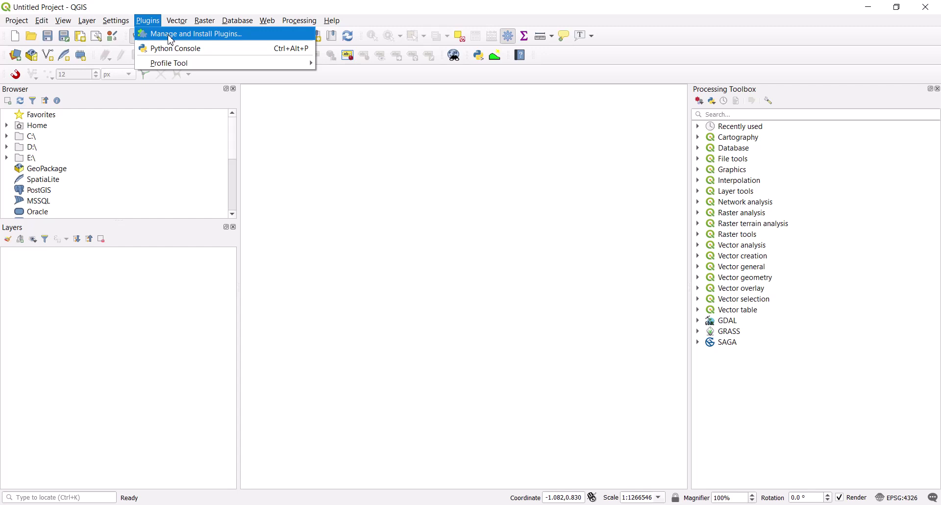
left_click(171, 34)
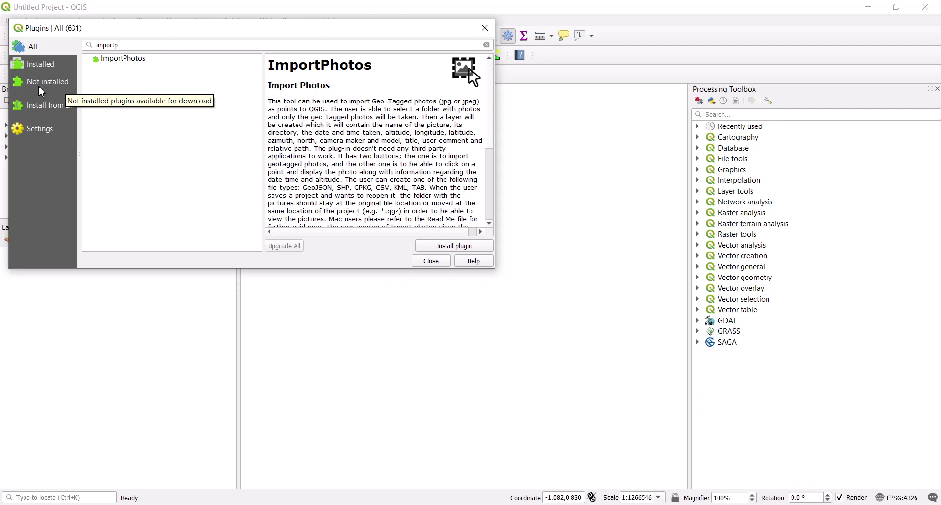
left_click(125, 60)
left_click(454, 246)
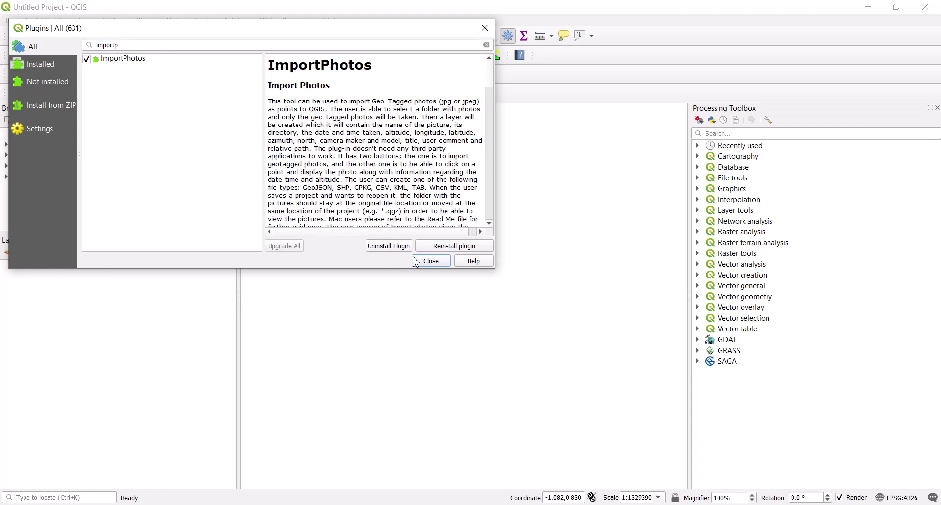
left_click(437, 261)
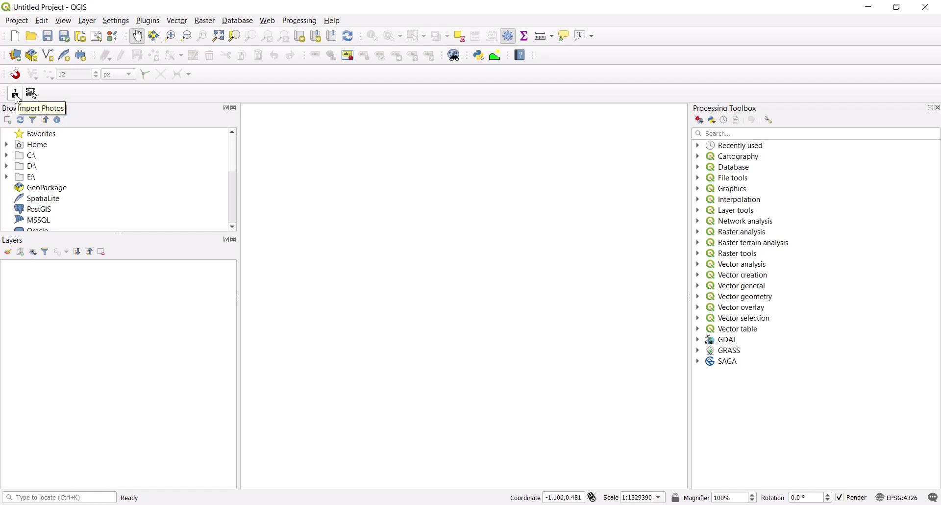
- Set the ImportPhotos input folder to Desktop > Qgis Training > Grasberg
left_click(15, 93)
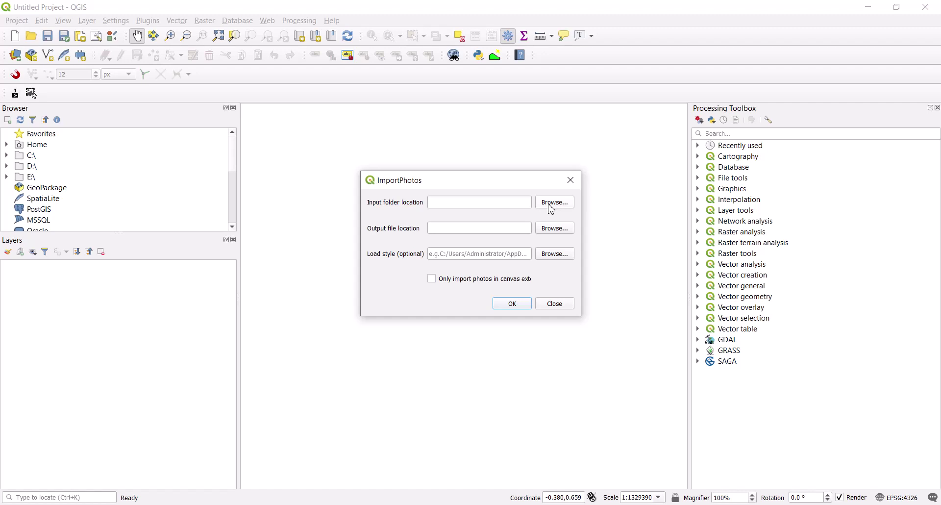
left_click(551, 209)
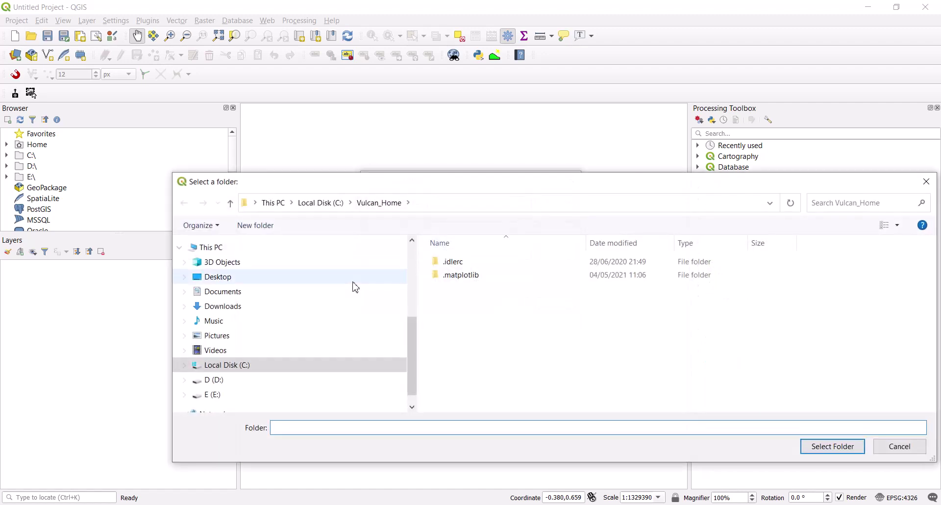
left_click(260, 277)
double_click(459, 274)
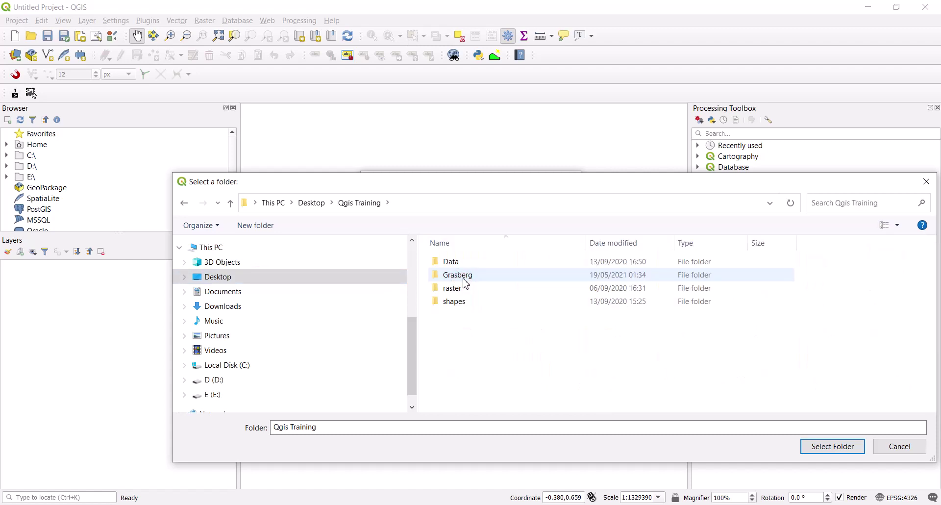
double_click(470, 273)
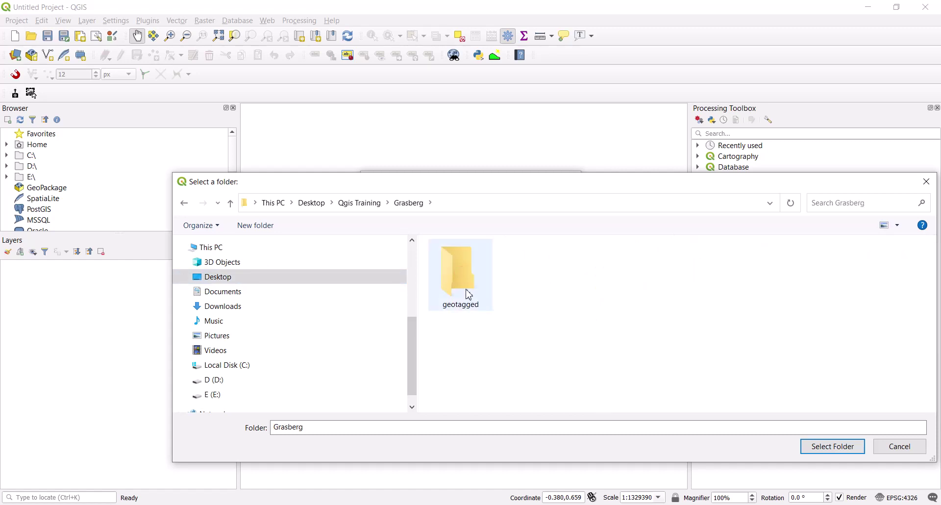
left_click_drag(526, 189, 404, 151)
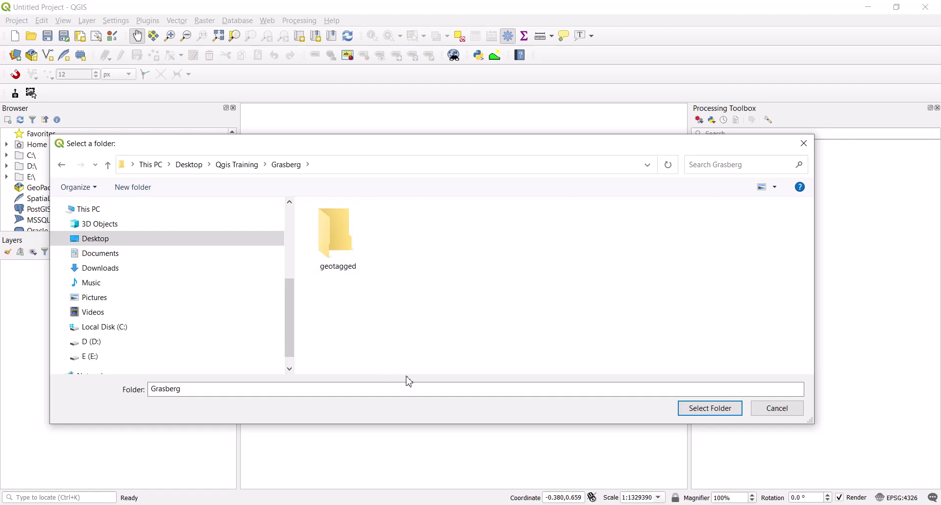
left_click(711, 409)
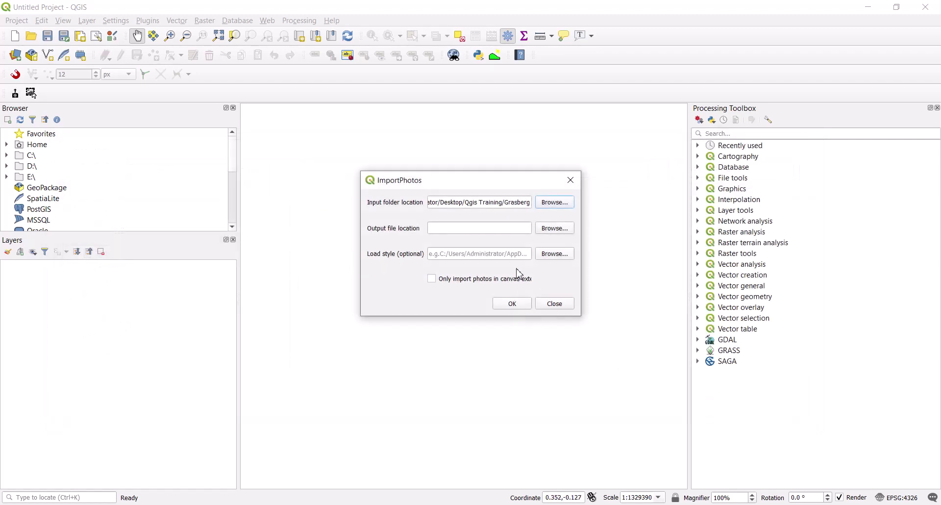
- Copy the Grasberg input folder path from the dialog's path field
mouse_move(444, 204)
left_mouse_down()
mouse_move(535, 212)
mouse_move(529, 202)
mouse_move(387, 205)
left_mouse_up()
right_click(450, 204)
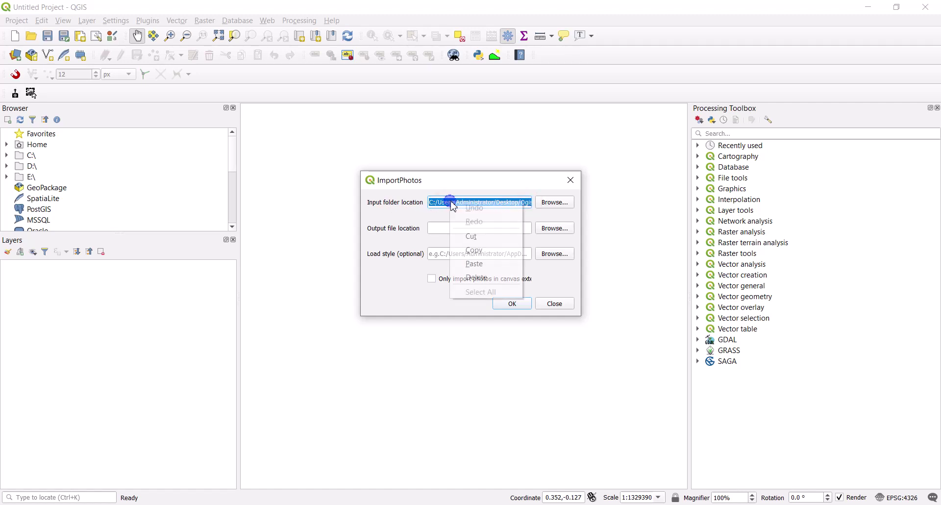
left_click(473, 250)
- Save the ImportPhotos output as shapes.shp in the Grasberg geotagged folder via the pasted path
left_click(457, 229)
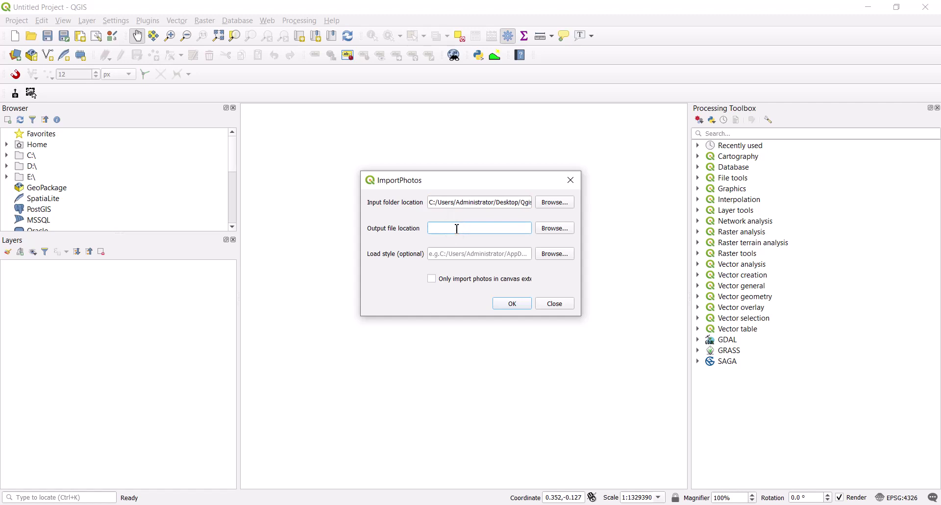
left_click(552, 229)
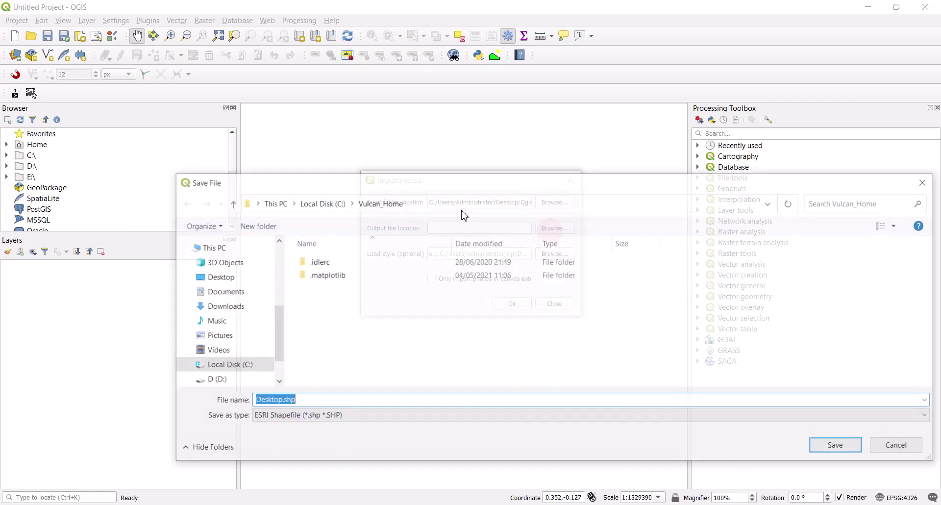
left_click(437, 203)
key("ctrl+v")
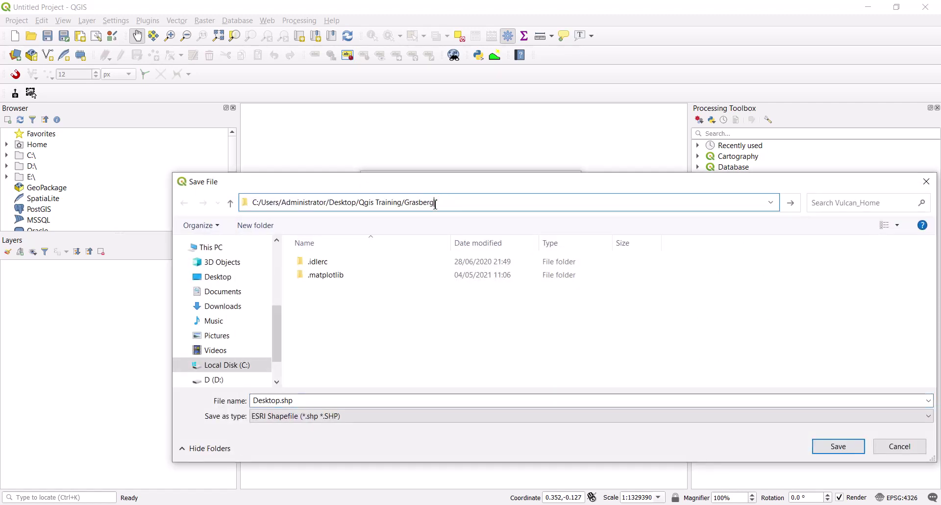
key("Return")
left_click(345, 265)
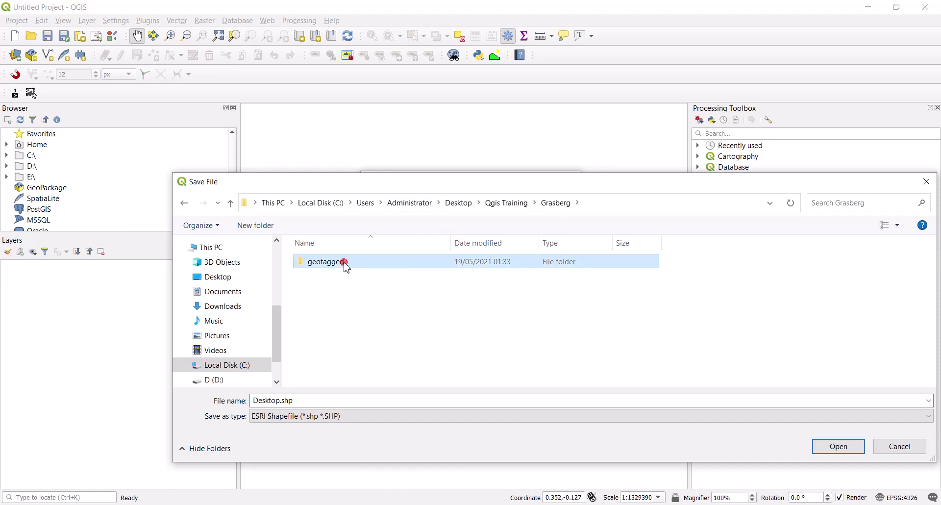
double_click(346, 264)
double_click(306, 400)
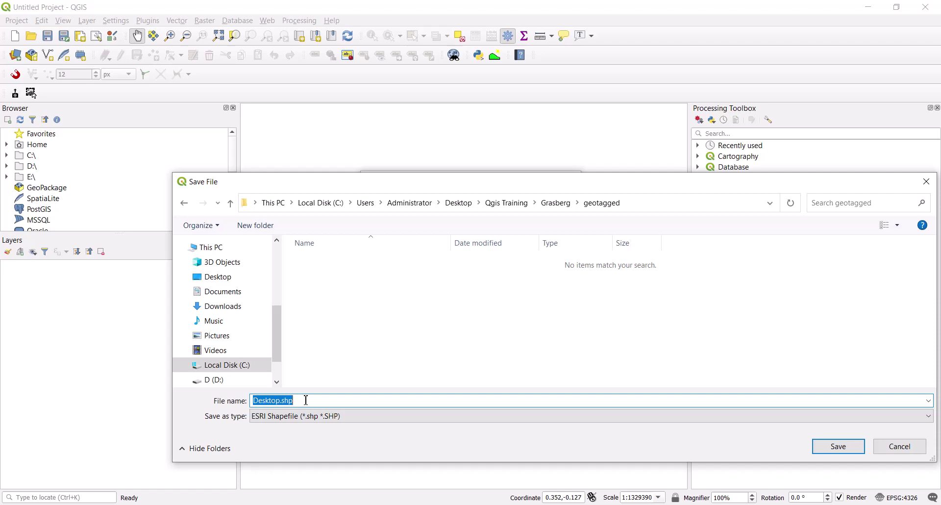
type("shapes")
left_click(852, 448)
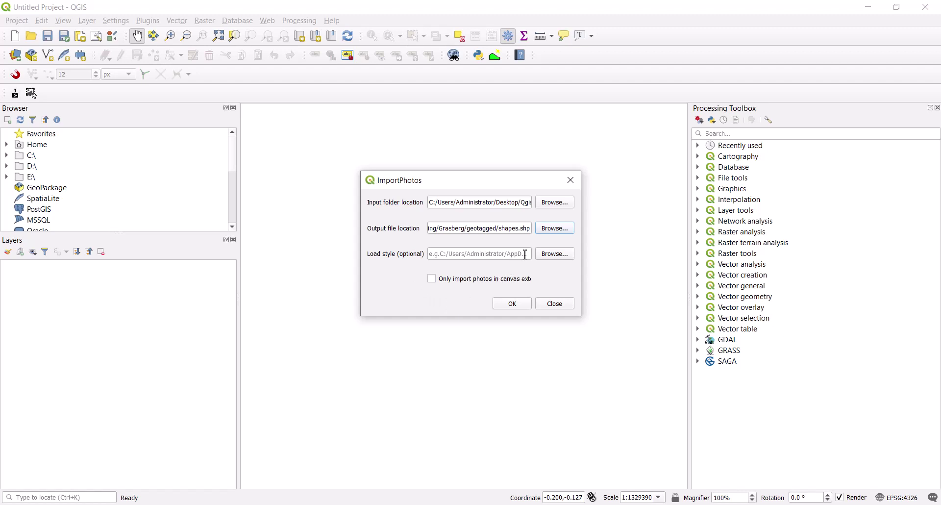
- Run the photo import and accept the summary of one imported photo and one skipped
left_click(509, 308)
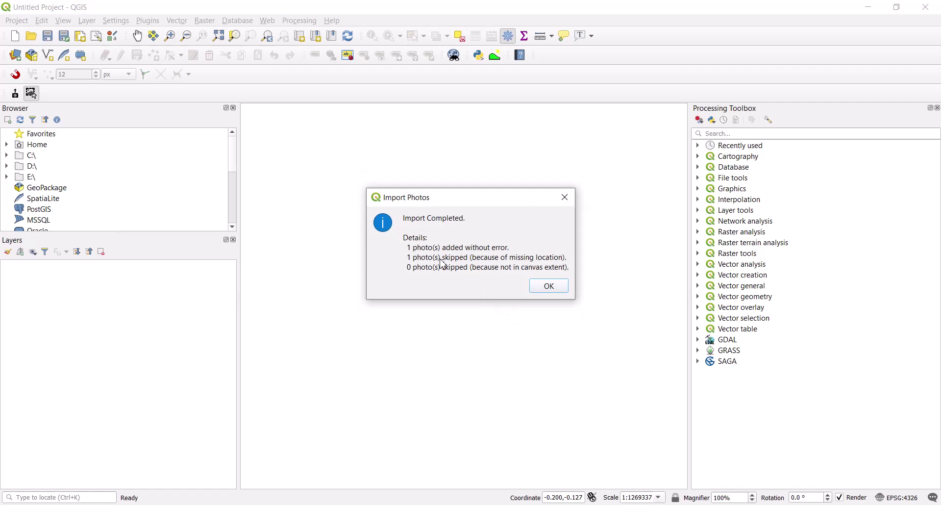
left_click_drag(438, 202, 413, 201)
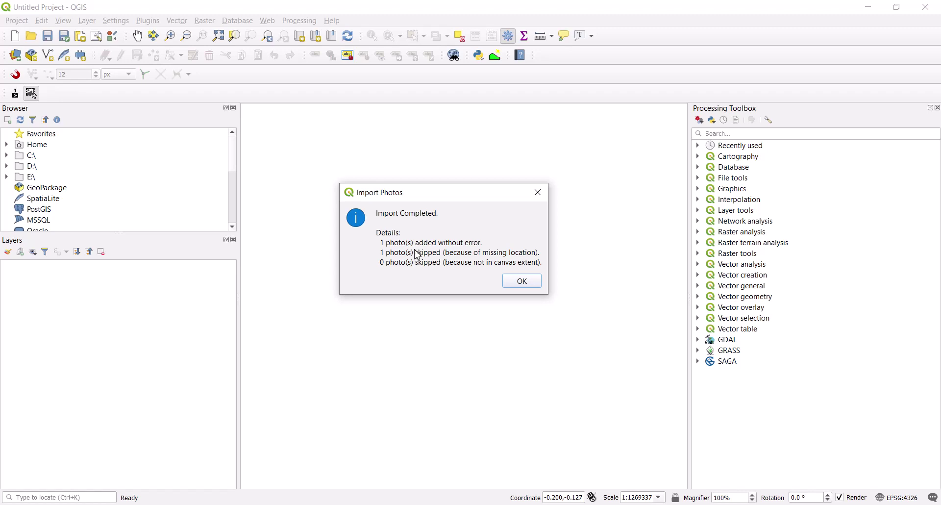
left_click(522, 281)
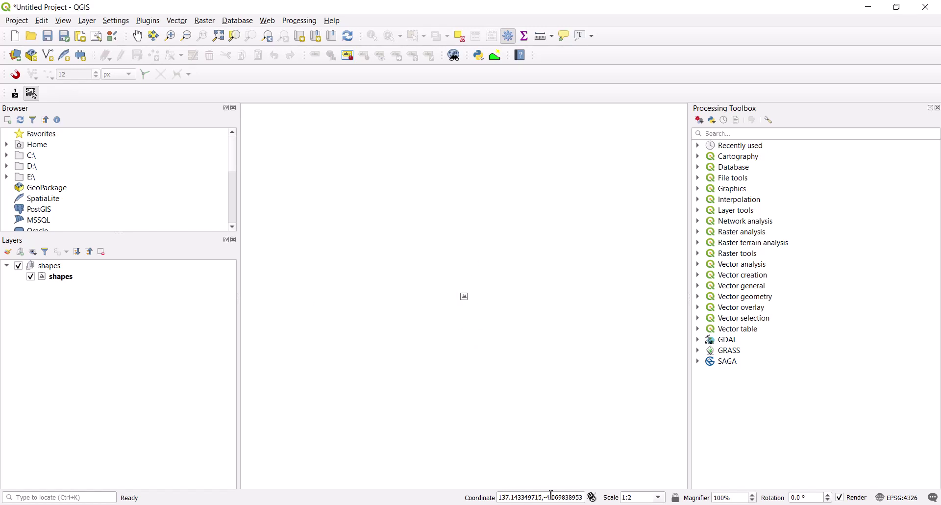
- Add the Esri Imagery_Satellite XYZ basemap beneath the shapes layer and zoom out over the mountains
scroll(103, 210, "down", 4)
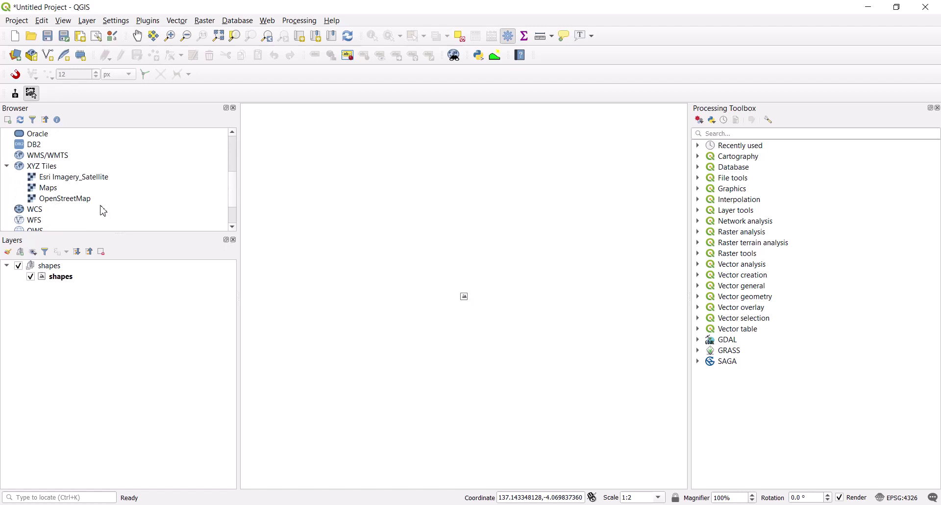
scroll(63, 175, "up", 1)
left_click(57, 180)
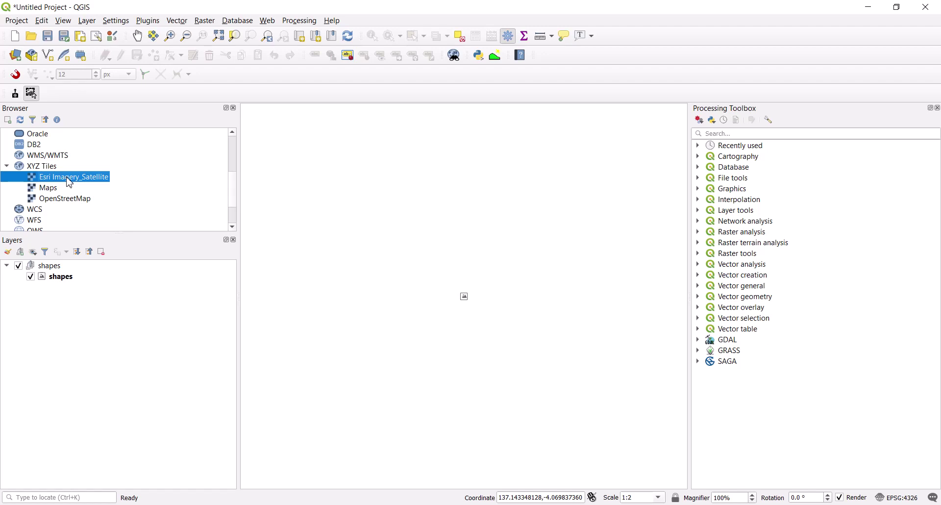
left_click_drag(70, 183, 81, 297)
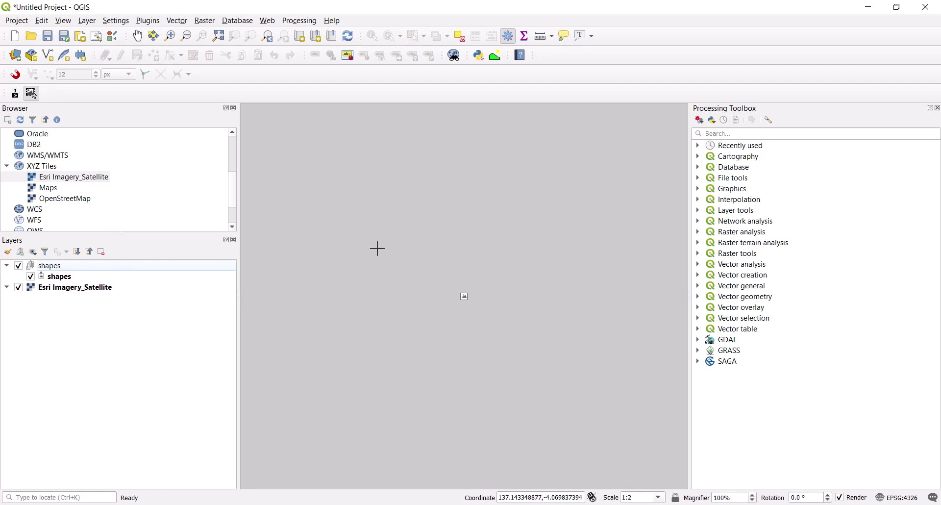
scroll(481, 307, "down", 1)
scroll(480, 308, "down", 3)
scroll(481, 307, "up", 2)
scroll(481, 308, "down", 10)
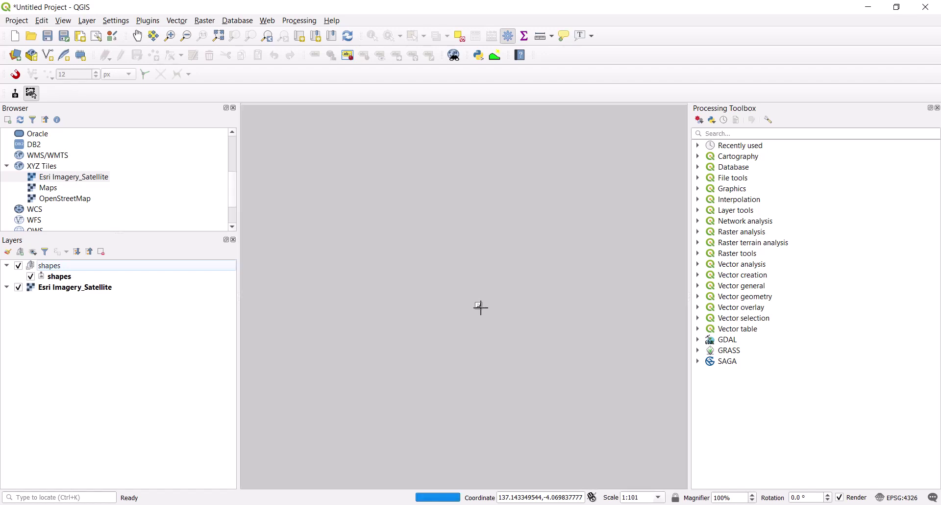
scroll(479, 306, "down", 2)
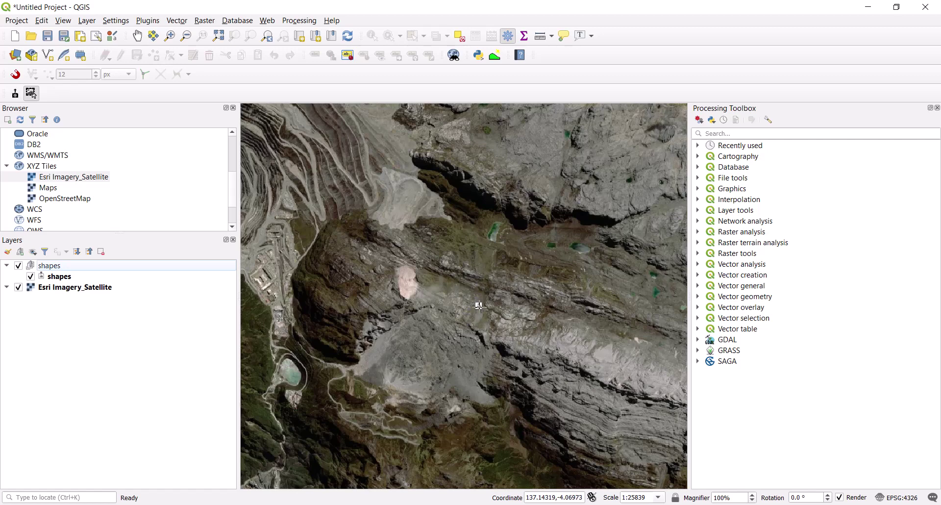
left_click(413, 284)
key("Left")
key("Up")
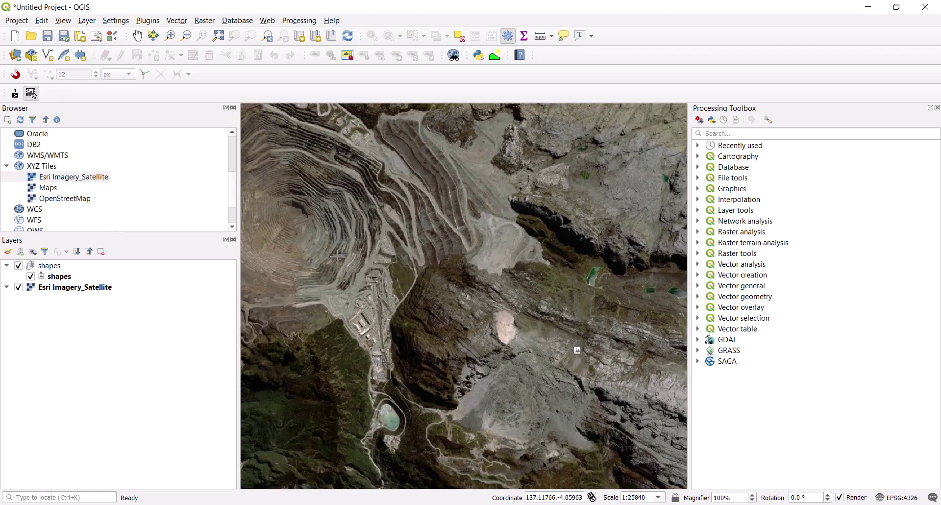
key("Left")
key("Up")
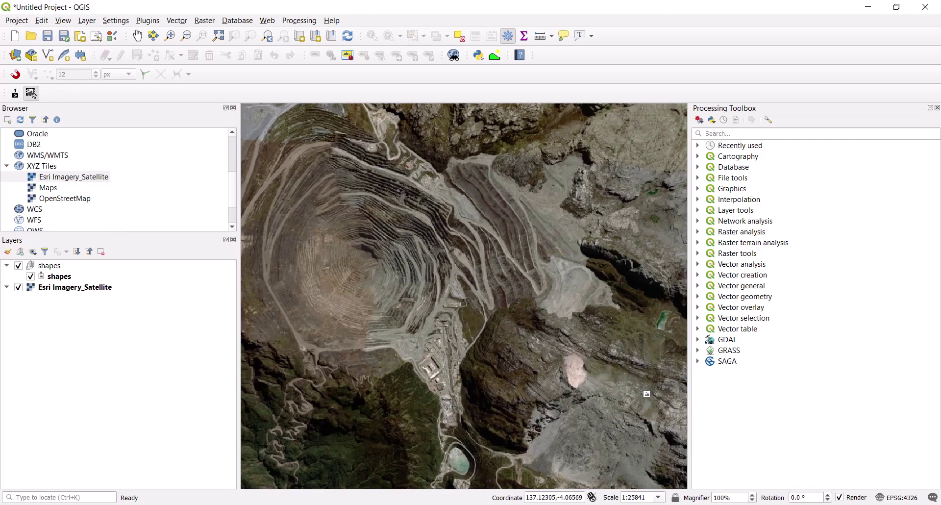
scroll(436, 298, "down", 1)
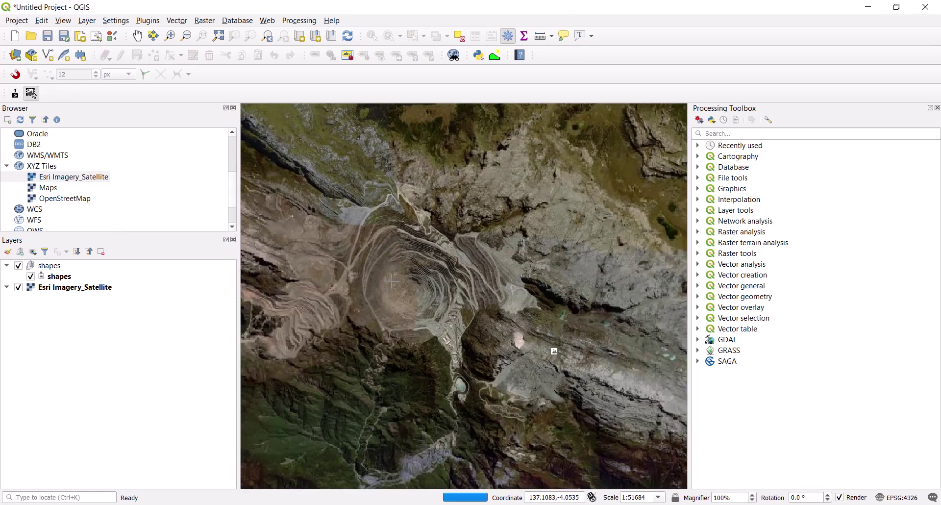
key("Right")
key("Down")
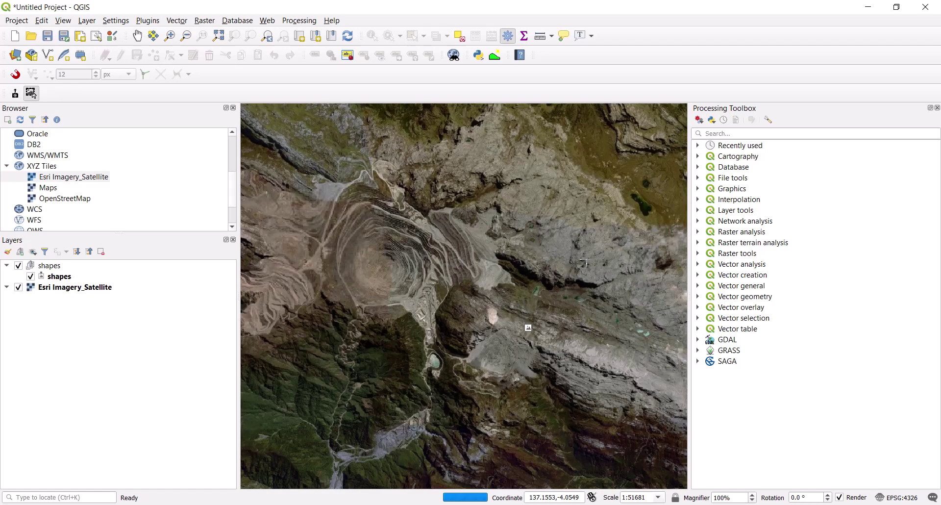
scroll(538, 331, "up", 2)
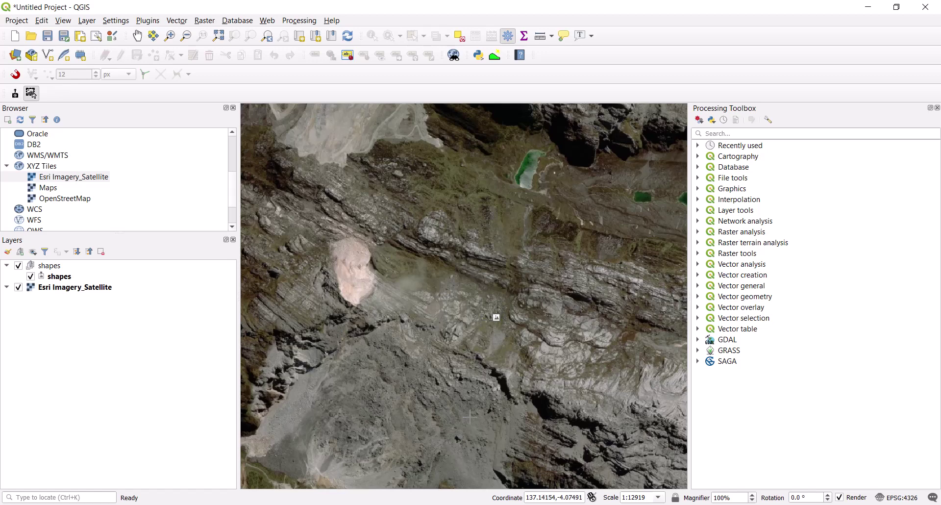
- Preview the Grasberg pit photograph linked to the point, then close the photo window
left_click(497, 317)
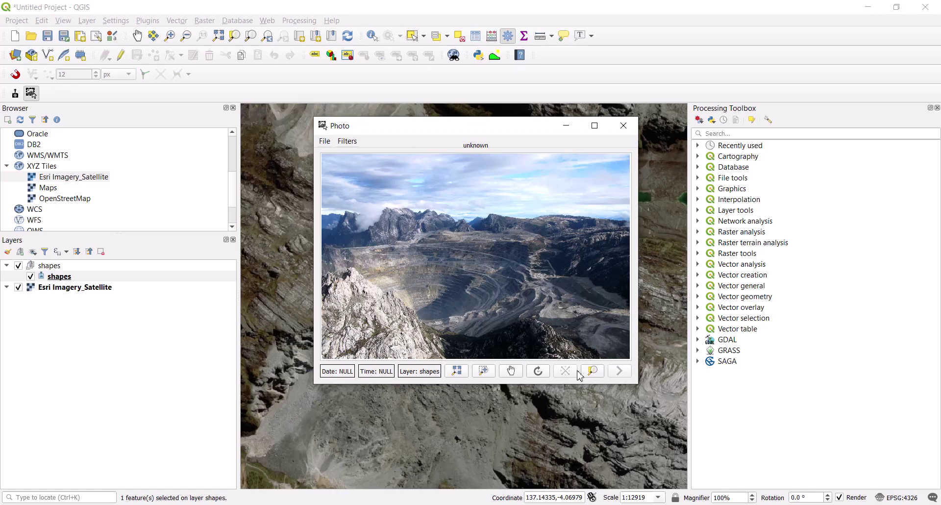
left_click(623, 125)
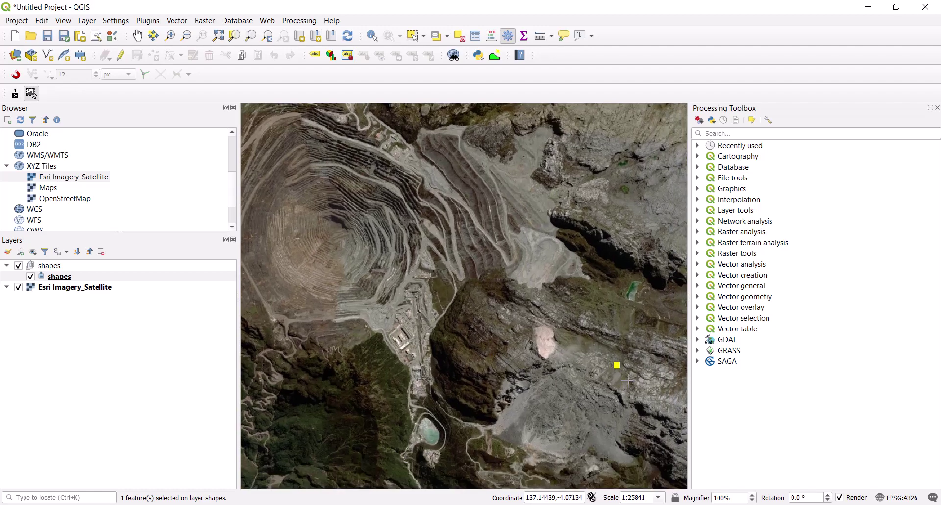
scroll(528, 333, "up", 2)
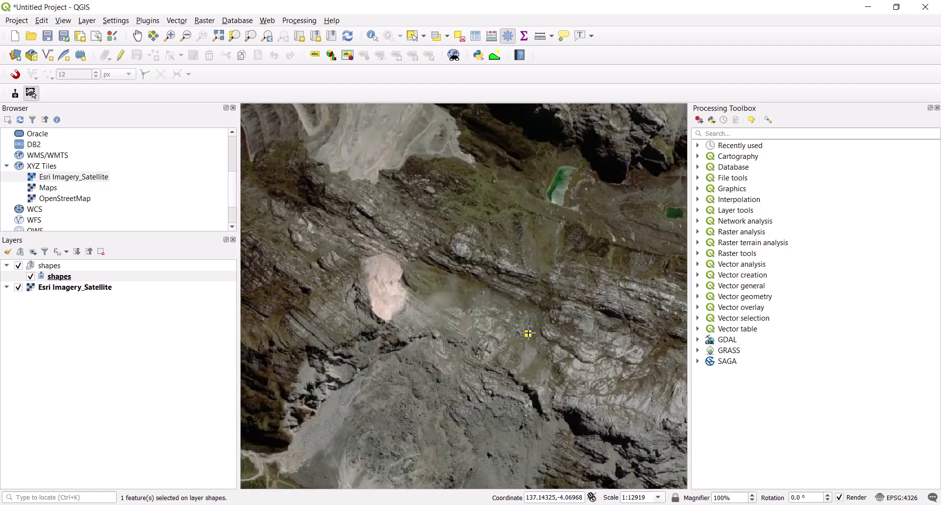
scroll(528, 334, "up", 1)
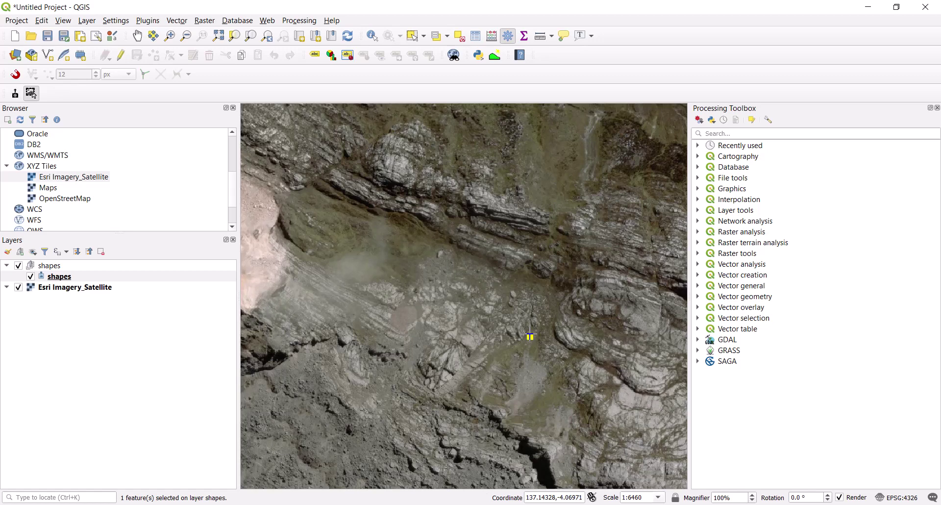
scroll(531, 336, "up", 1)
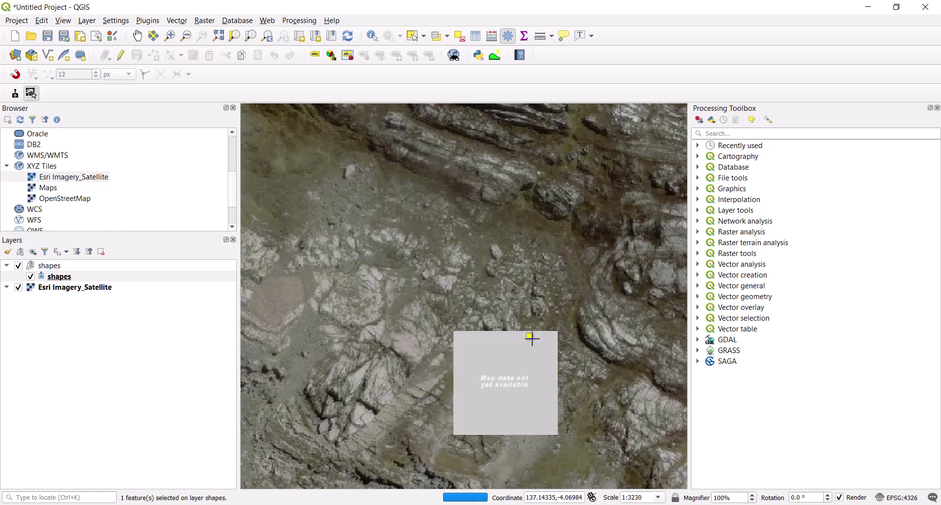
scroll(515, 351, "down", 1)
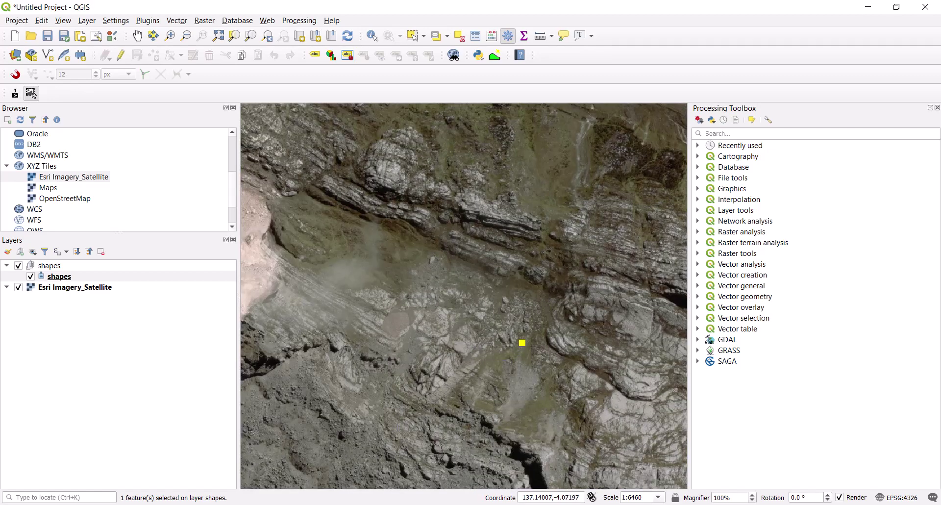
mouse_move(345, 504)
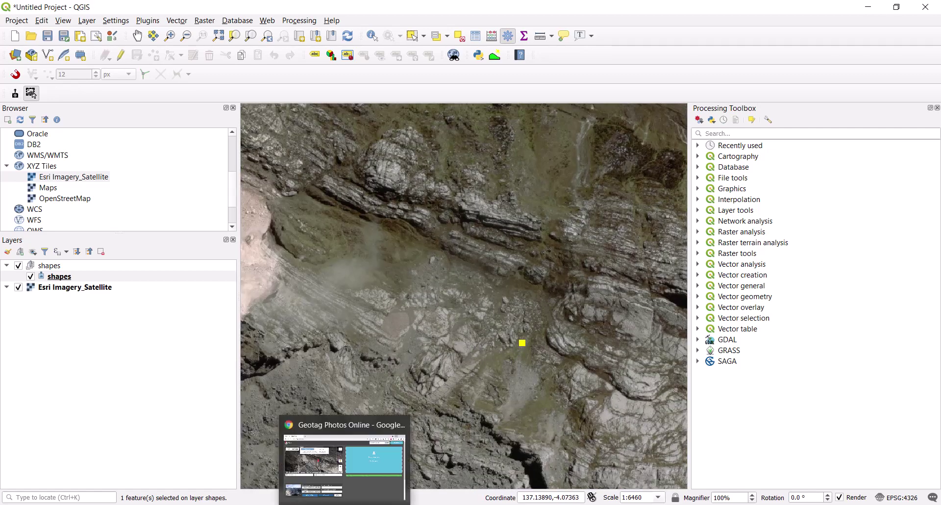
- Check the photo's GeoImgr geotag at -4.0698, 137.1433 beside the mine pit, then return to QGIS
left_click(344, 465)
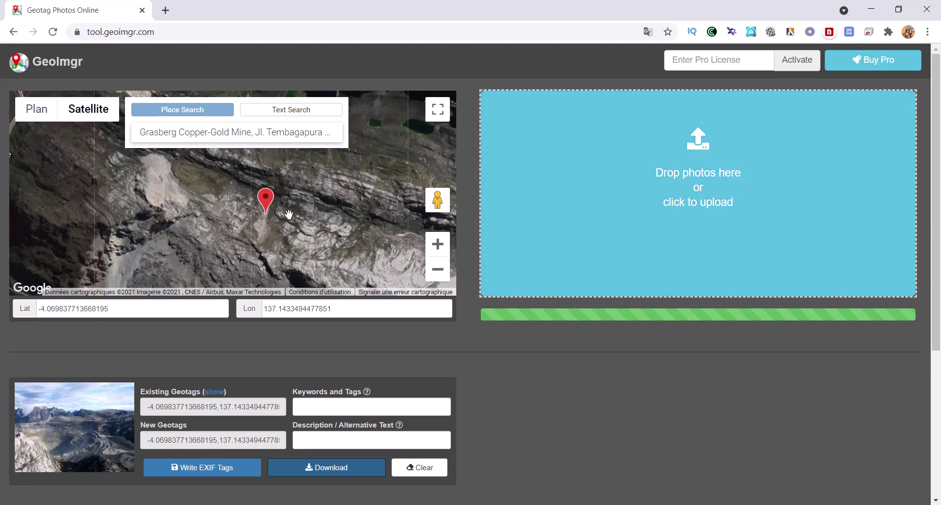
scroll(289, 214, "down", 1)
scroll(289, 214, "up", 1)
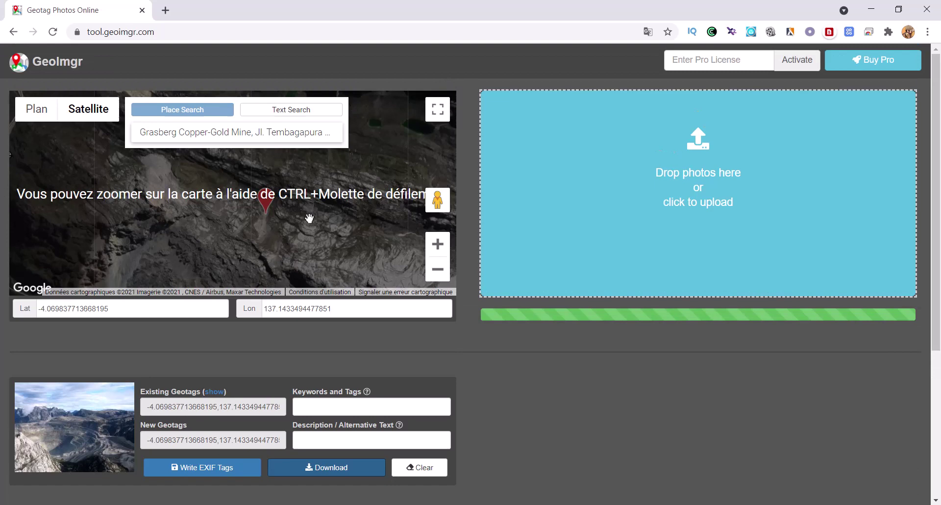
scroll(309, 218, "down", 3)
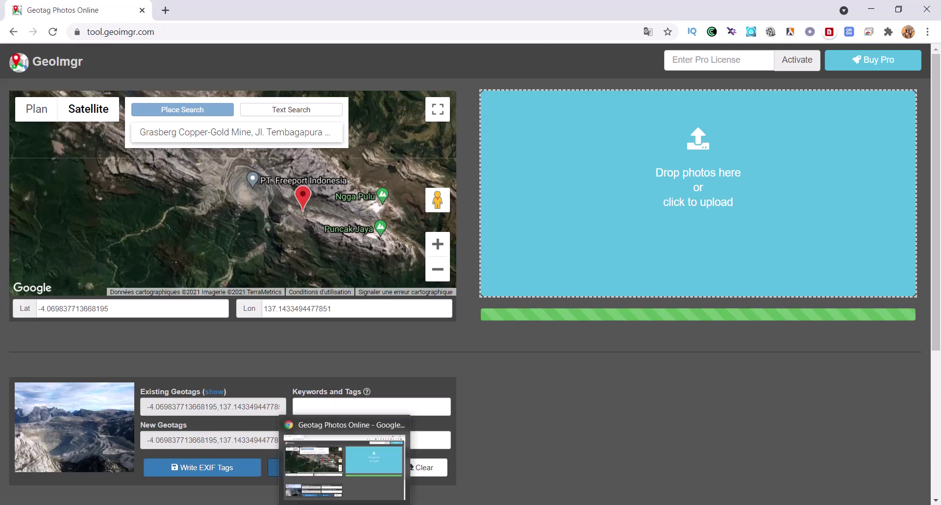
left_click(365, 504)
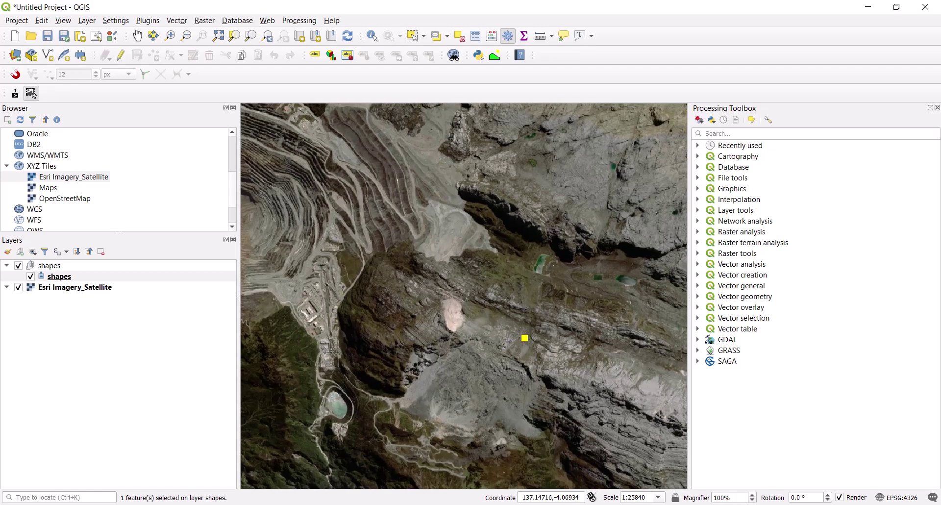
- Zoom and pan the map to frame the Grasberg open pit with the yellow photo point
scroll(516, 338, "down", 1)
left_click_drag(445, 321, 471, 333)
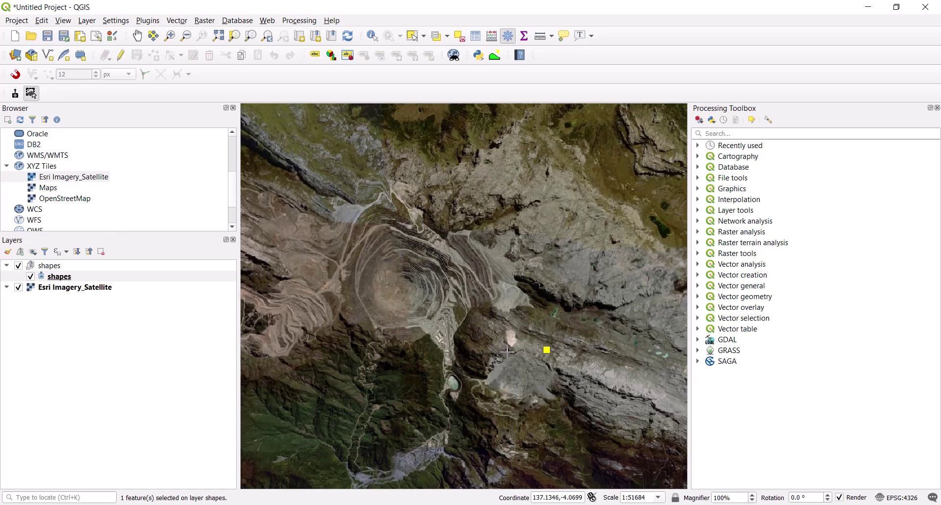
scroll(507, 350, "up", 1)
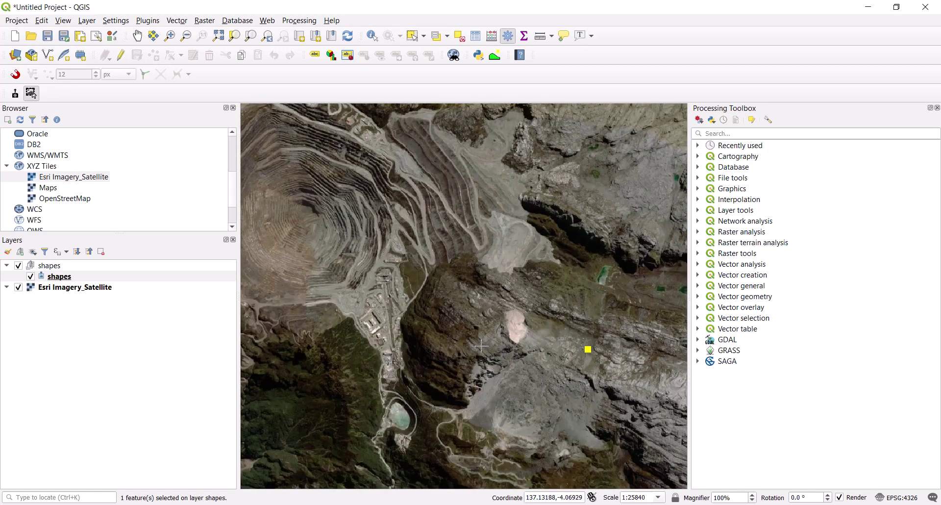
scroll(501, 350, "down", 1)
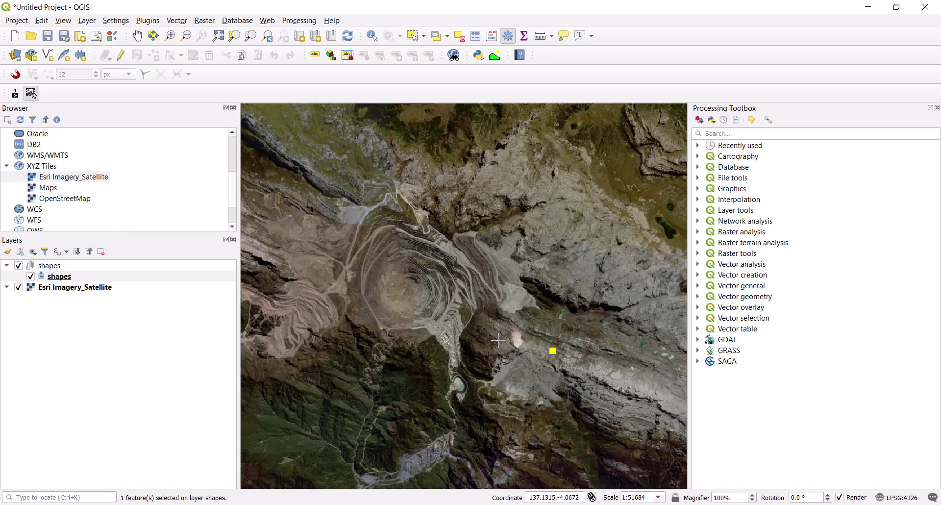
scroll(515, 345, "down", 1)
scroll(535, 353, "up", 1)
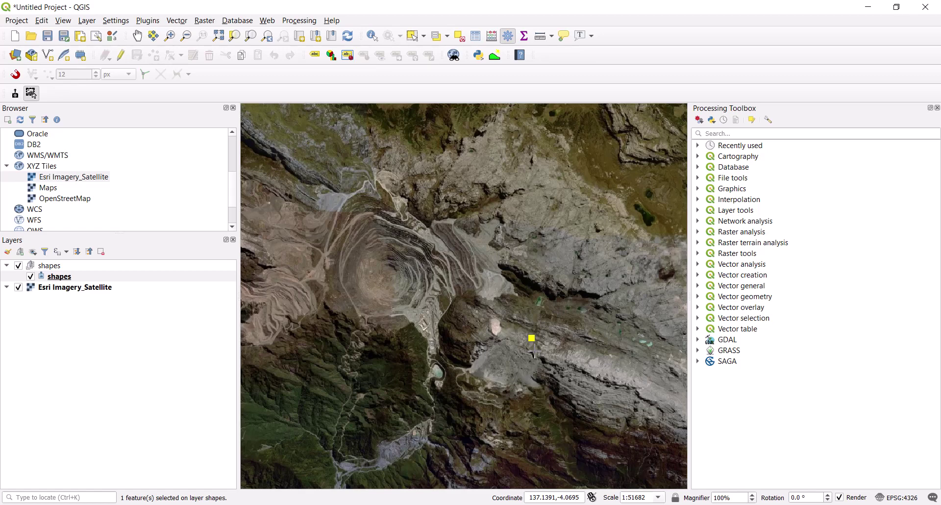
scroll(534, 353, "down", 1)
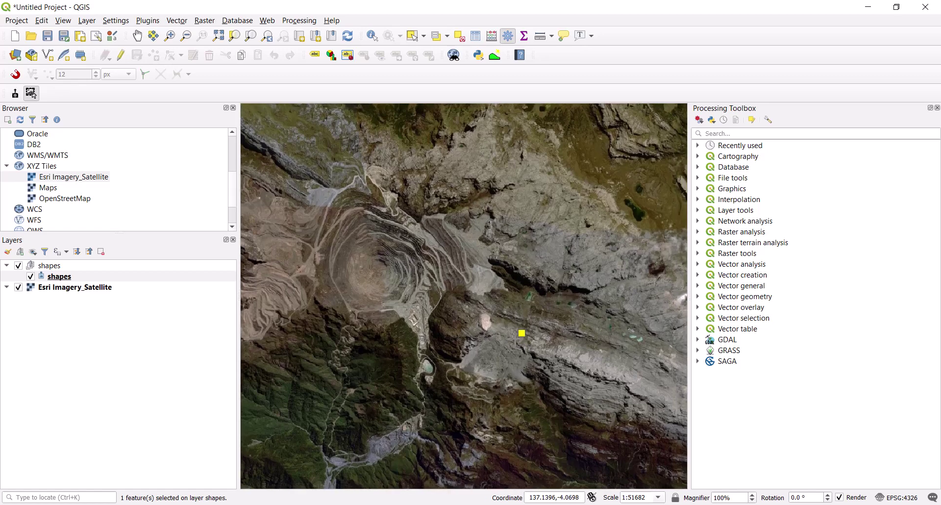